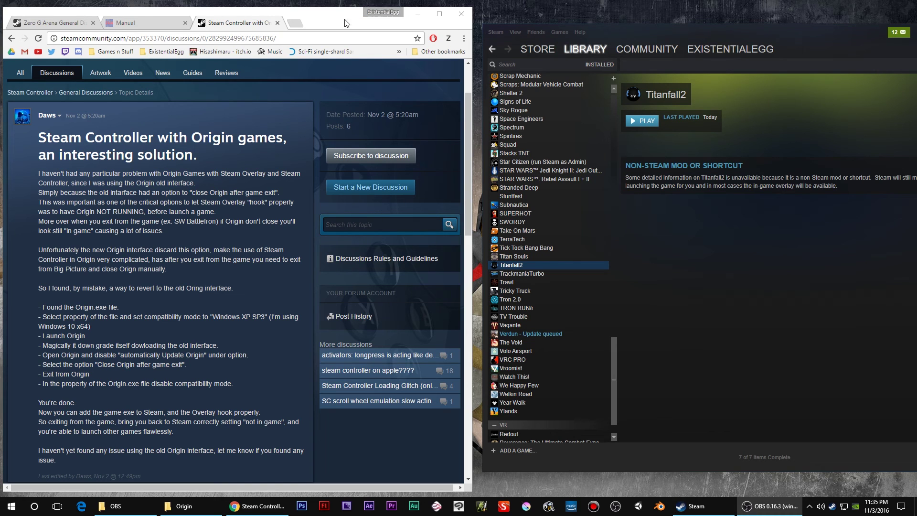
- Read the Origin-revert guide in Chrome, then bring the Origin install folder forward in File Explorer
{"action": "left_click", "coordinate": [217, 183]}
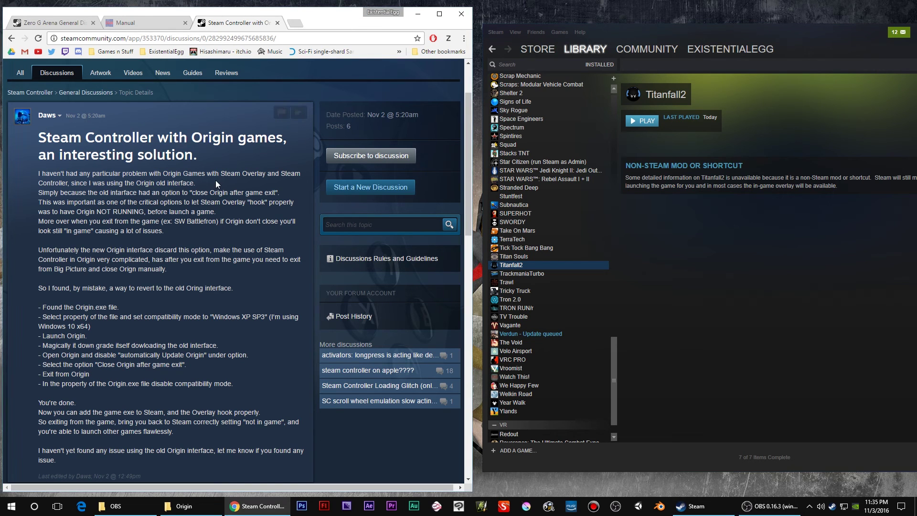
{"action": "left_click", "coordinate": [188, 508]}
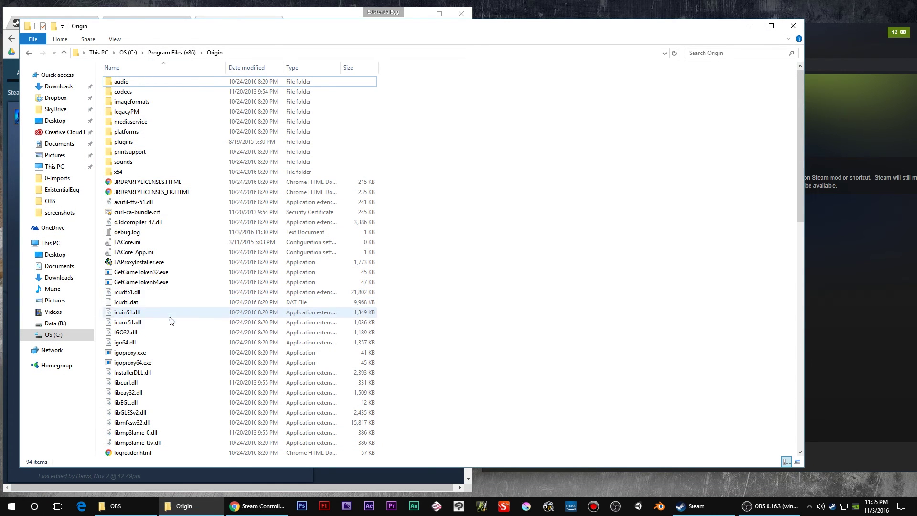
- Confirm Origin.exe runs in Windows XP (Service Pack 3) compatibility mode and apply with OK
{"action": "scroll", "coordinate": [176, 328], "scroll_direction": "down", "scroll_amount": 5}
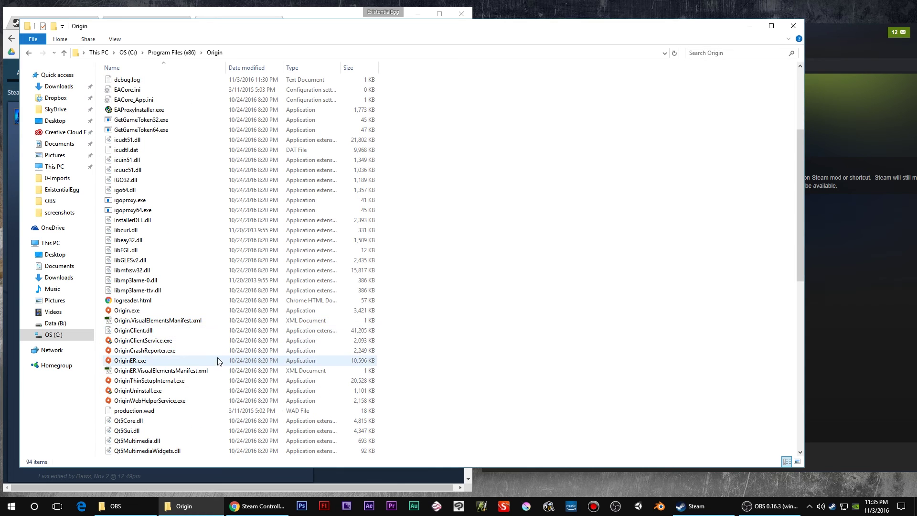
{"action": "left_click", "coordinate": [126, 312]}
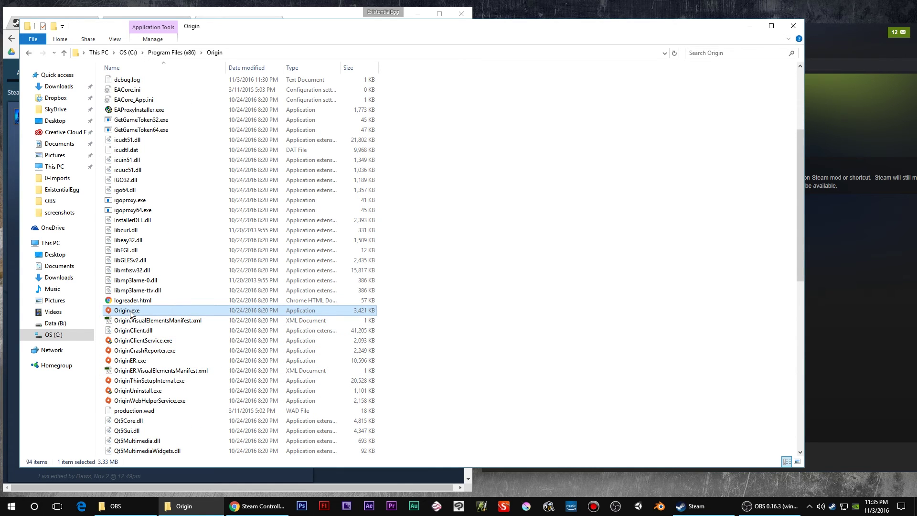
{"action": "right_click", "coordinate": [131, 313]}
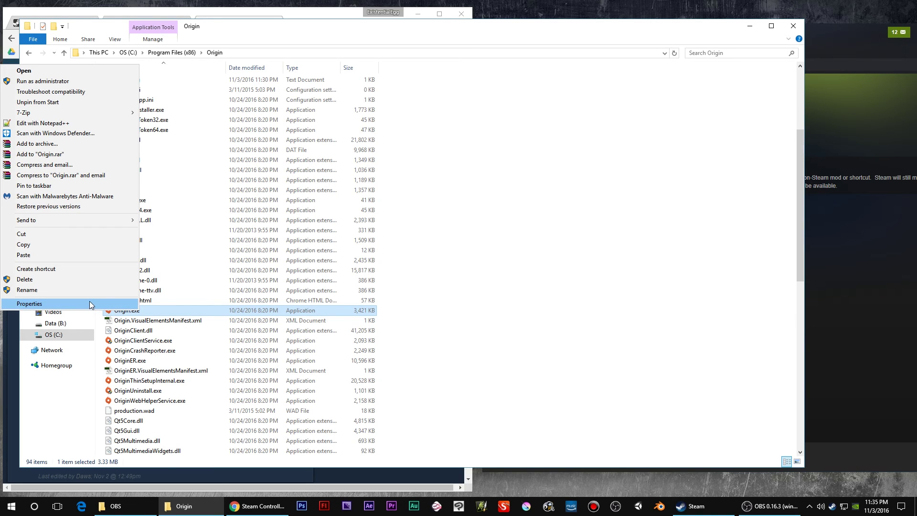
{"action": "left_click", "coordinate": [90, 304]}
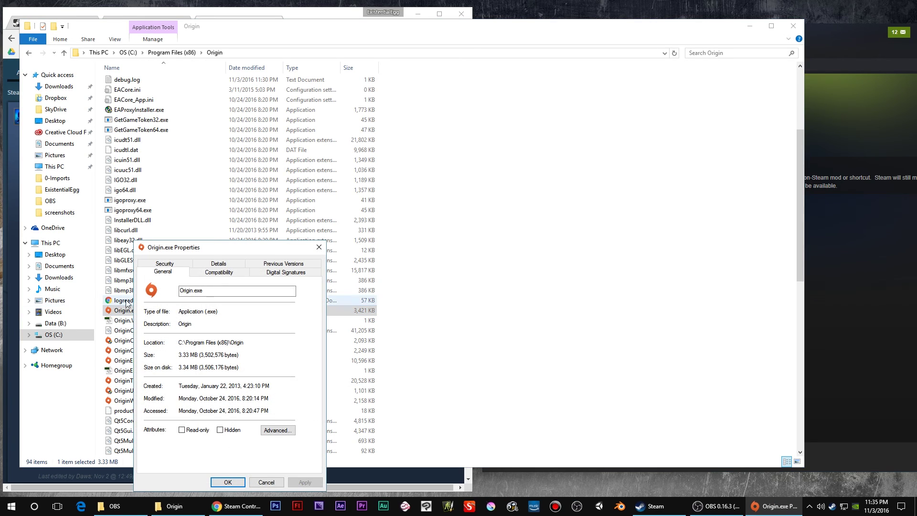
{"action": "left_click", "coordinate": [213, 277]}
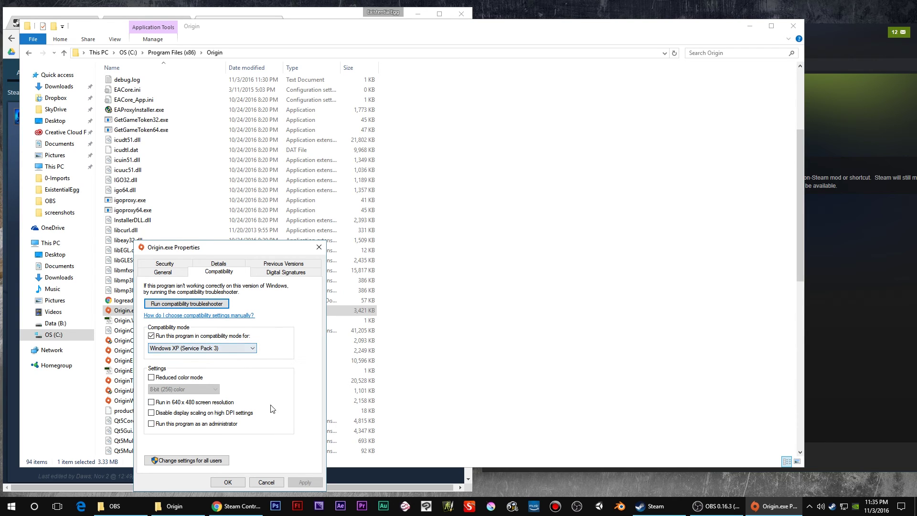
{"action": "left_click", "coordinate": [228, 482]}
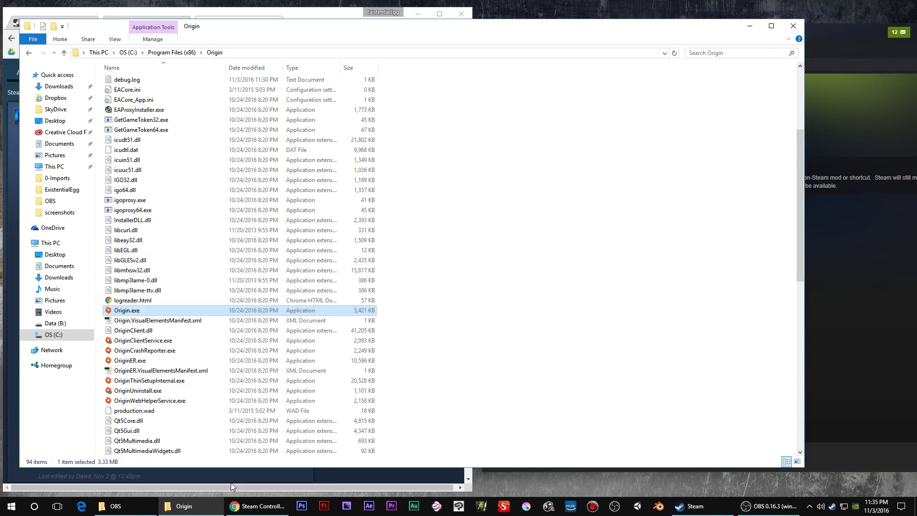
- Launch Origin.exe, choose Update Origin, accept the license agreement and continue past the compatibility warning
{"action": "key", "text": "Return"}
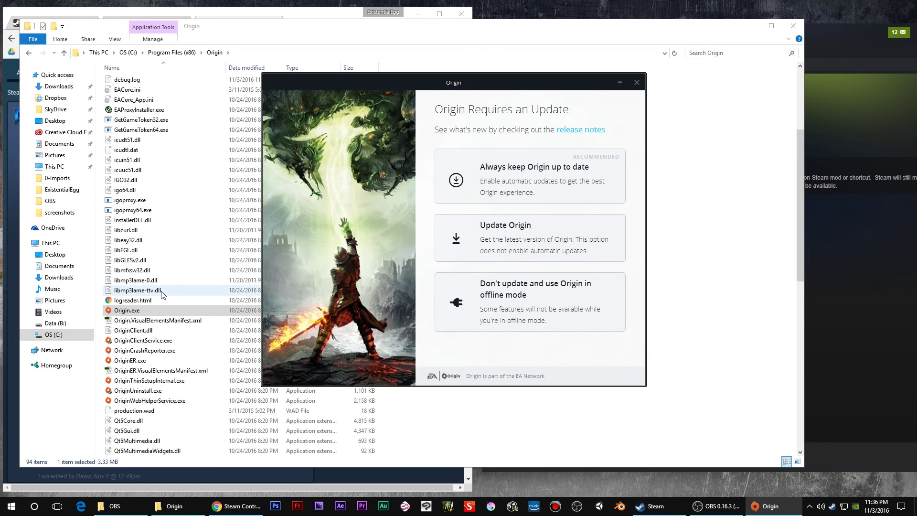
{"action": "key", "text": "alt+Tab"}
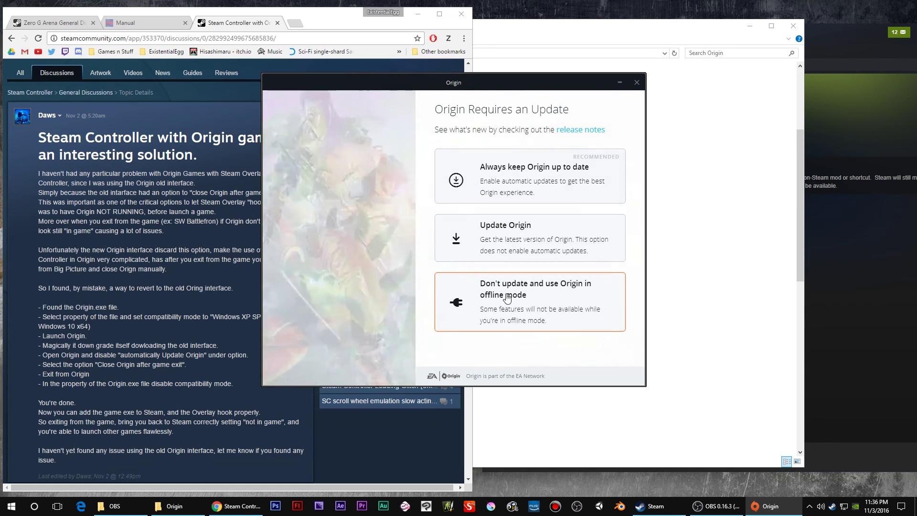
{"action": "left_click", "coordinate": [507, 230]}
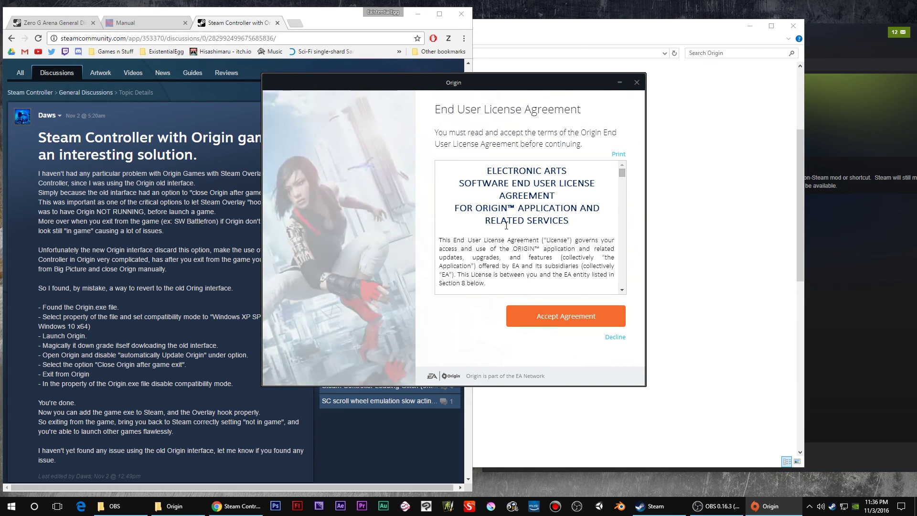
{"action": "left_click", "coordinate": [582, 319]}
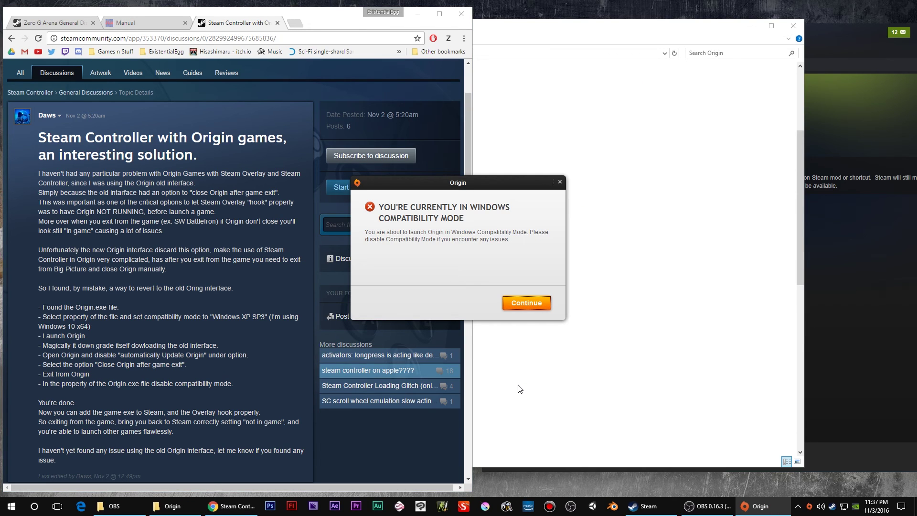
{"action": "left_click", "coordinate": [524, 305]}
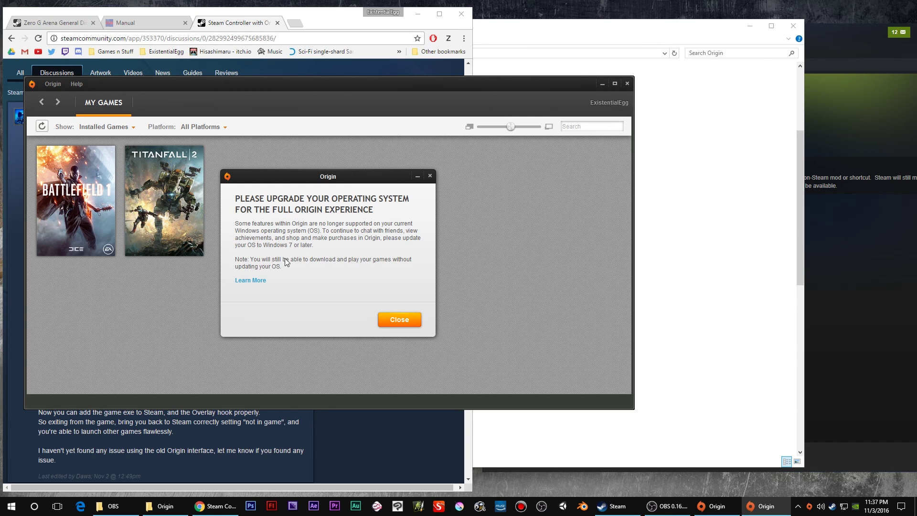
- Dismiss the OS upgrade notice, move the Origin window right, and open Application Settings
{"action": "left_click", "coordinate": [399, 322]}
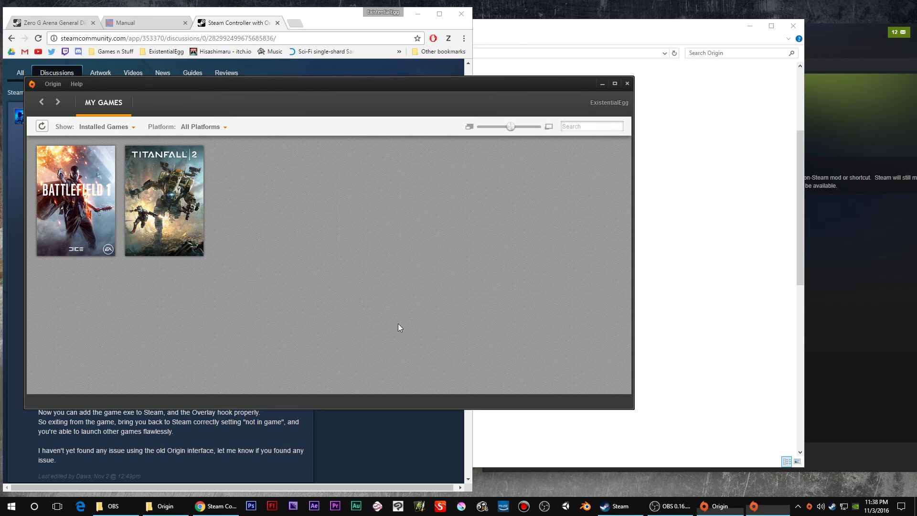
{"action": "left_click_drag", "start_coordinate": [354, 88], "coordinate": [560, 92]}
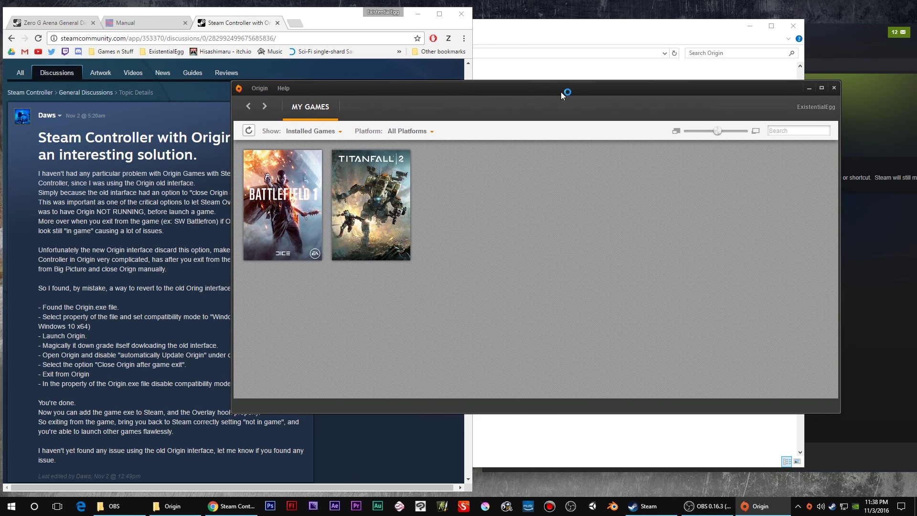
{"action": "left_click", "coordinate": [261, 88]}
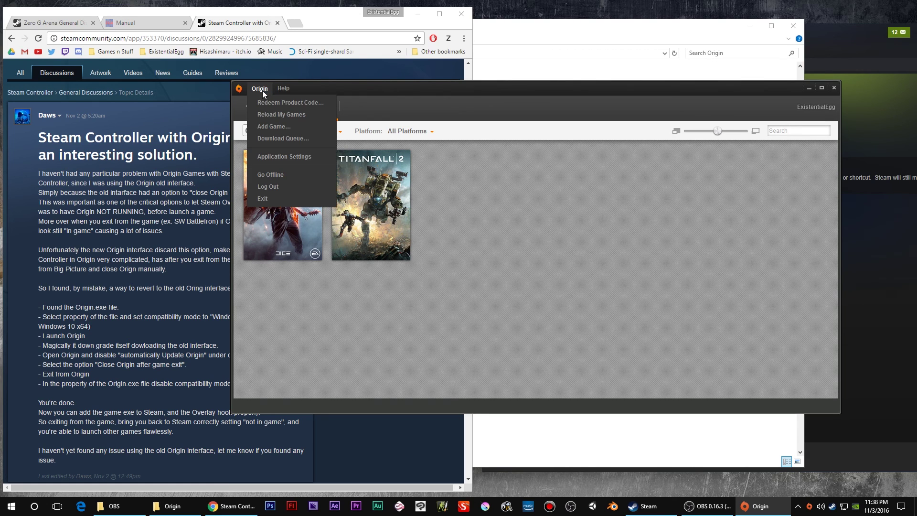
{"action": "left_click", "coordinate": [283, 156]}
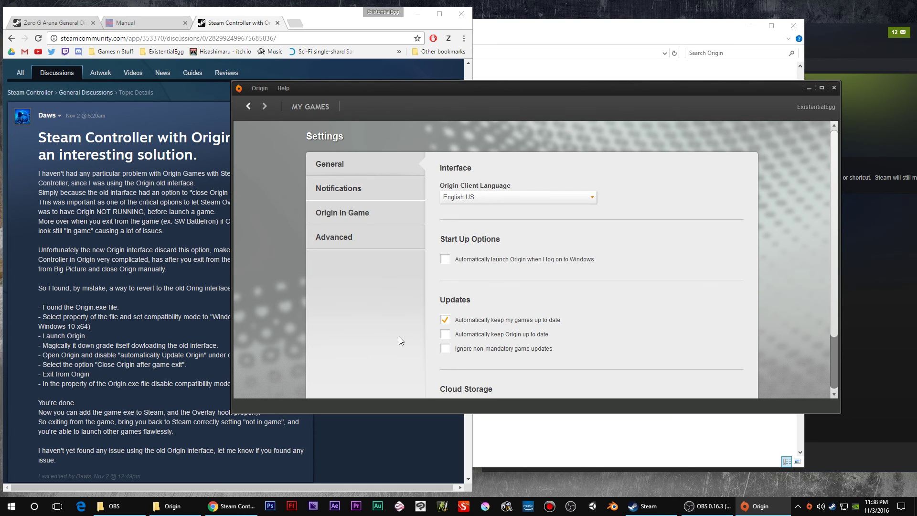
- Check the In Game page and confirm Advanced's automatic exit after closing a game, then close Origin
{"action": "scroll", "coordinate": [399, 336], "scroll_direction": "down", "scroll_amount": 3}
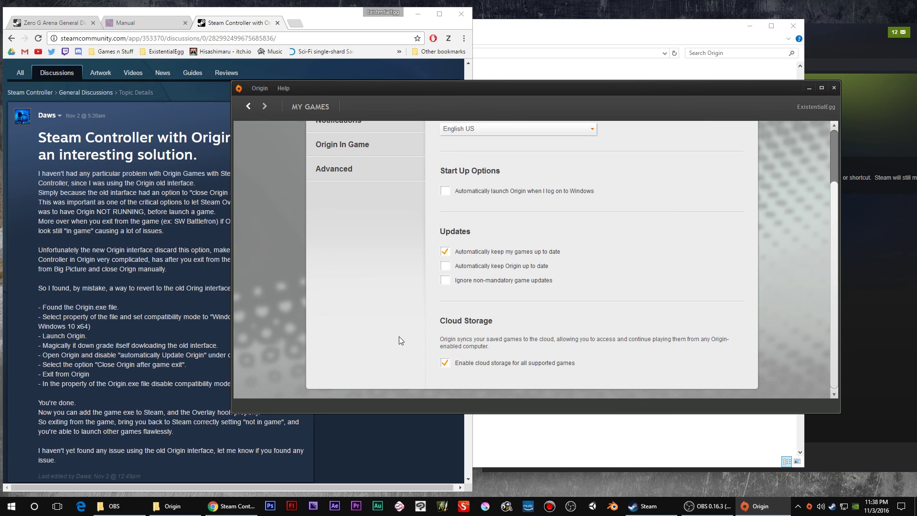
{"action": "scroll", "coordinate": [399, 337], "scroll_direction": "up", "scroll_amount": 3}
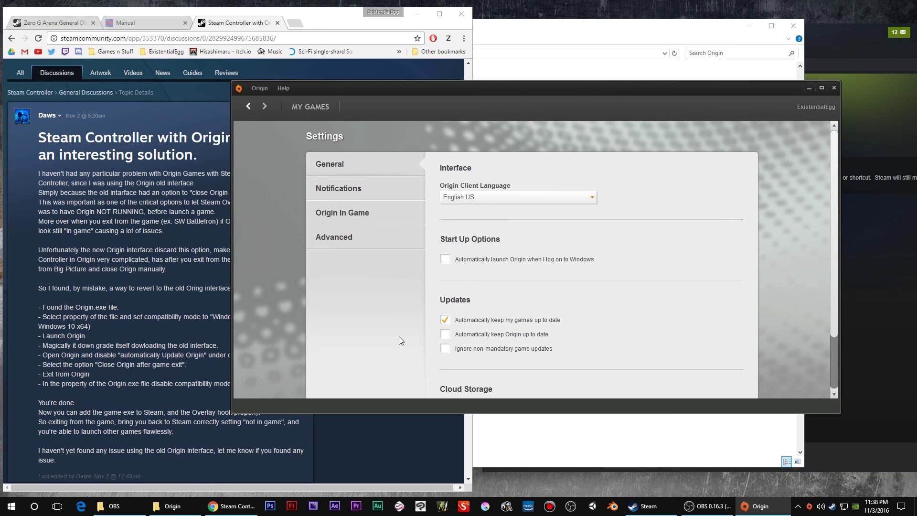
{"action": "left_click", "coordinate": [350, 216]}
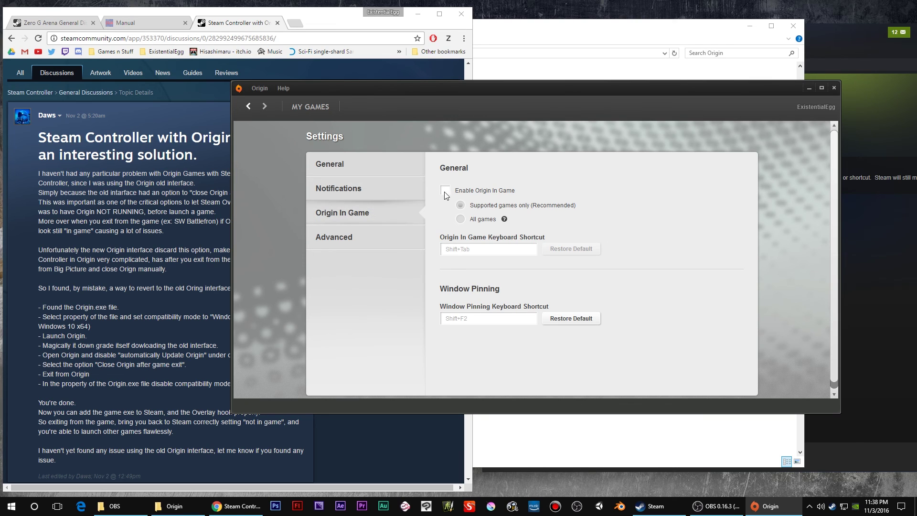
{"action": "left_click", "coordinate": [353, 246]}
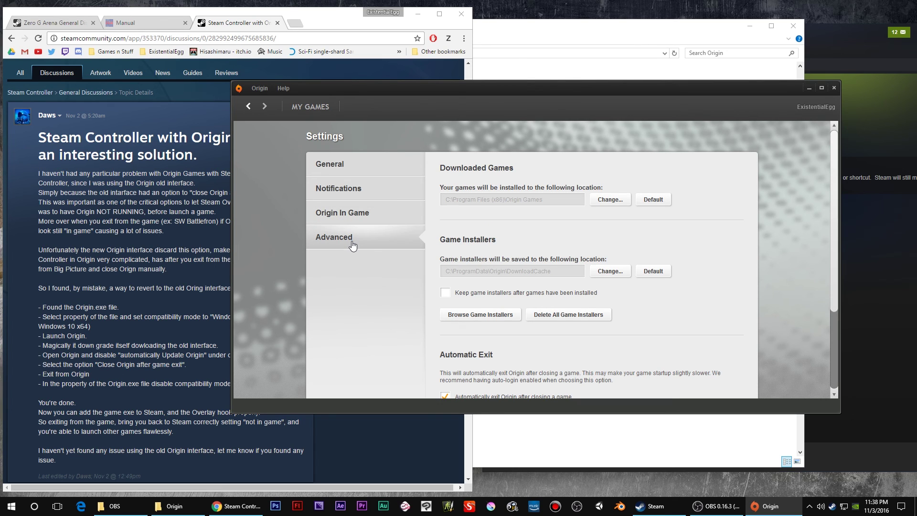
{"action": "scroll", "coordinate": [652, 352], "scroll_direction": "down", "scroll_amount": 3}
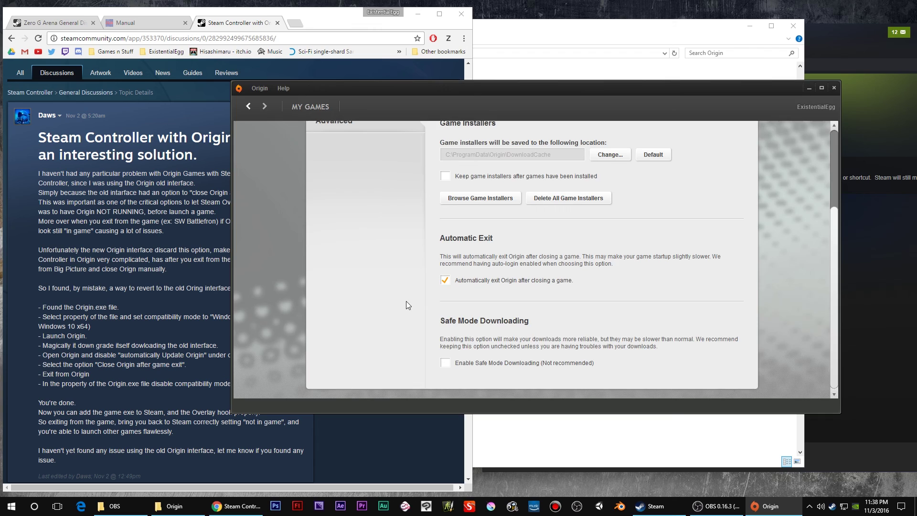
{"action": "key", "text": "alt+F4"}
- Exit Origin completely from its system tray icon
{"action": "left_click", "coordinate": [809, 506]}
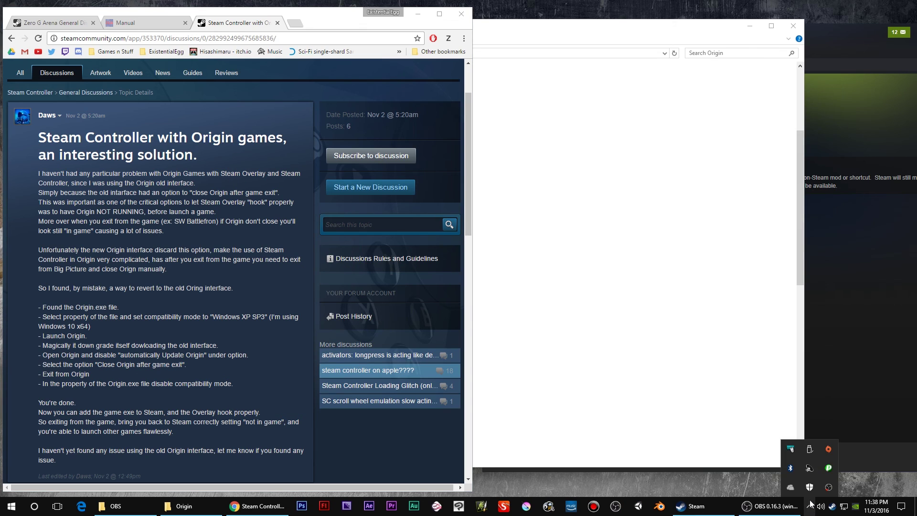
{"action": "right_click", "coordinate": [831, 448]}
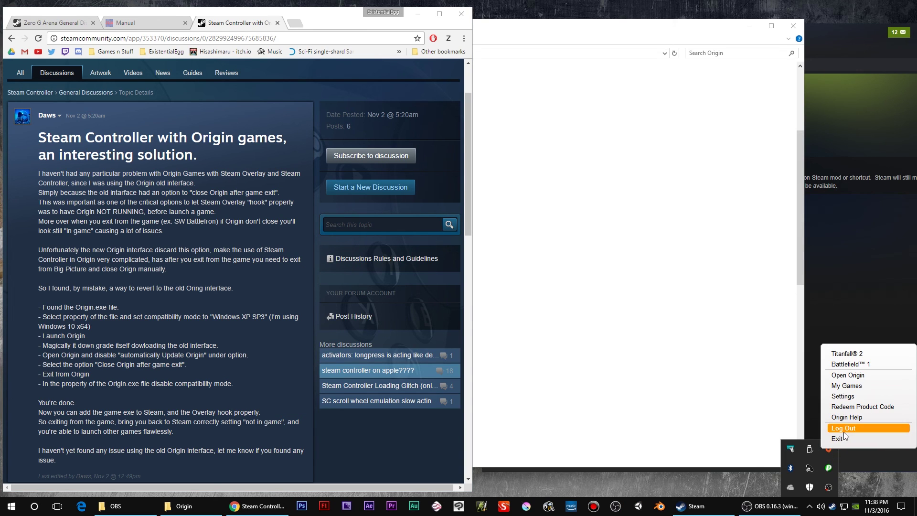
{"action": "left_click", "coordinate": [841, 437]}
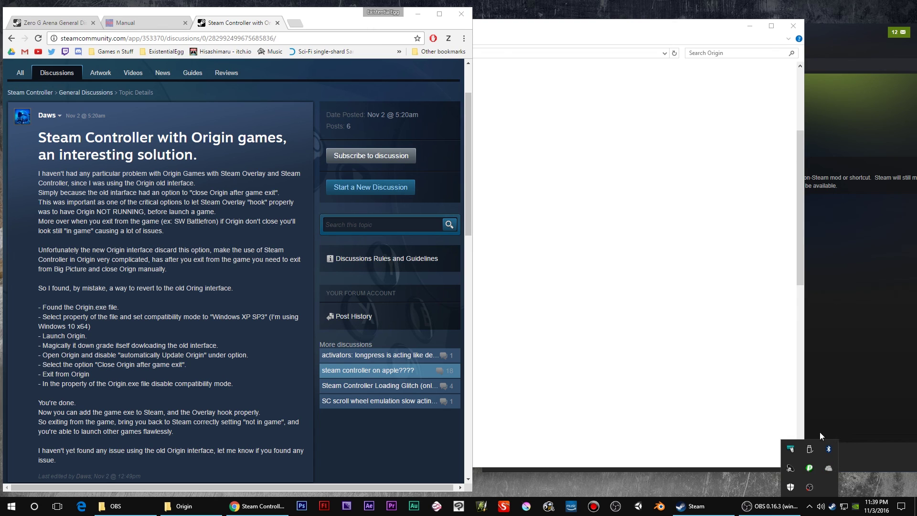
- Turn off Windows XP compatibility mode for Origin.exe and relaunch Origin
{"action": "left_click", "coordinate": [714, 415]}
{"action": "right_click", "coordinate": [137, 311]}
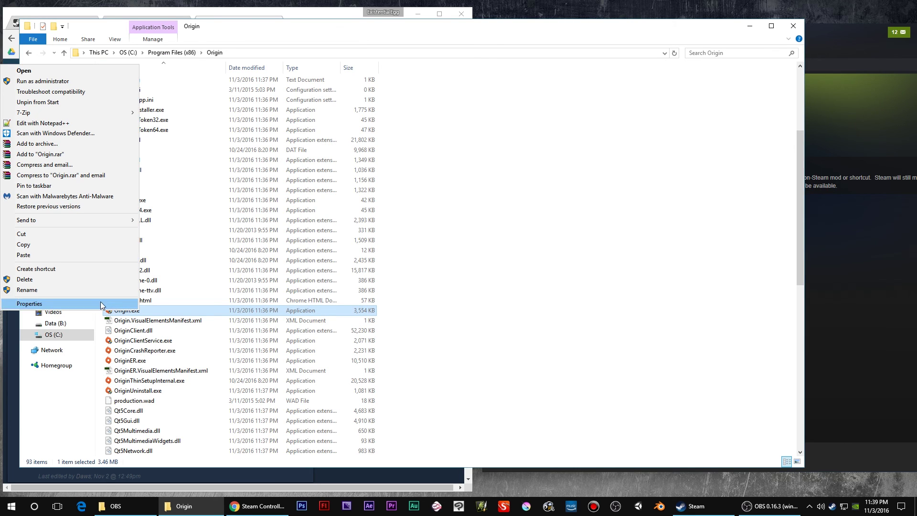
{"action": "left_click", "coordinate": [98, 304]}
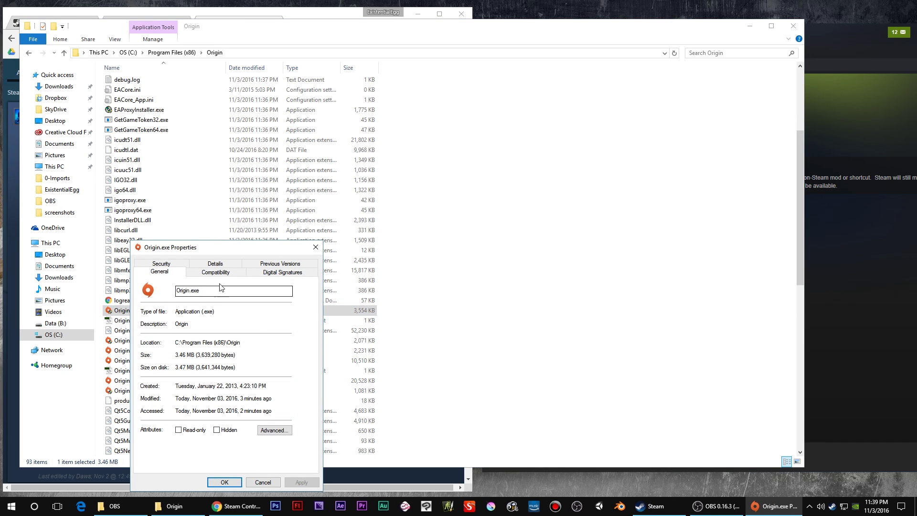
{"action": "left_click", "coordinate": [221, 272]}
{"action": "left_click", "coordinate": [148, 336]}
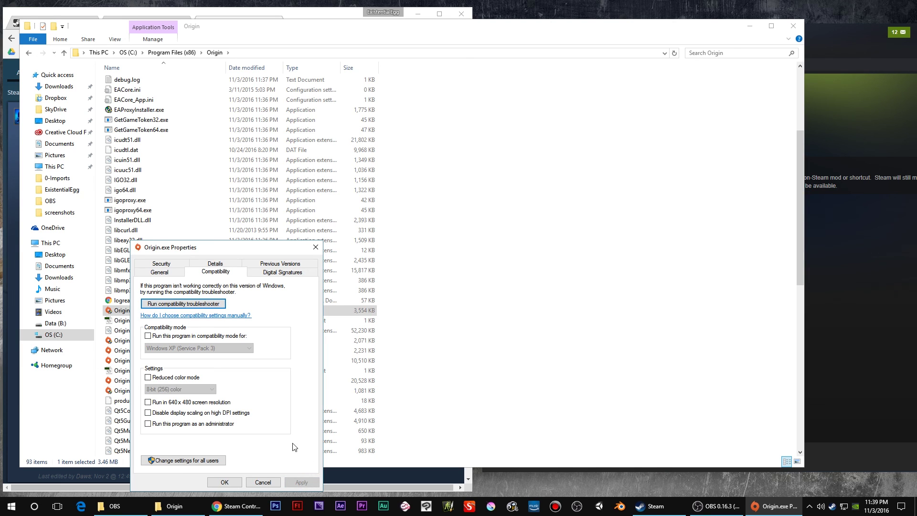
{"action": "left_click", "coordinate": [222, 484]}
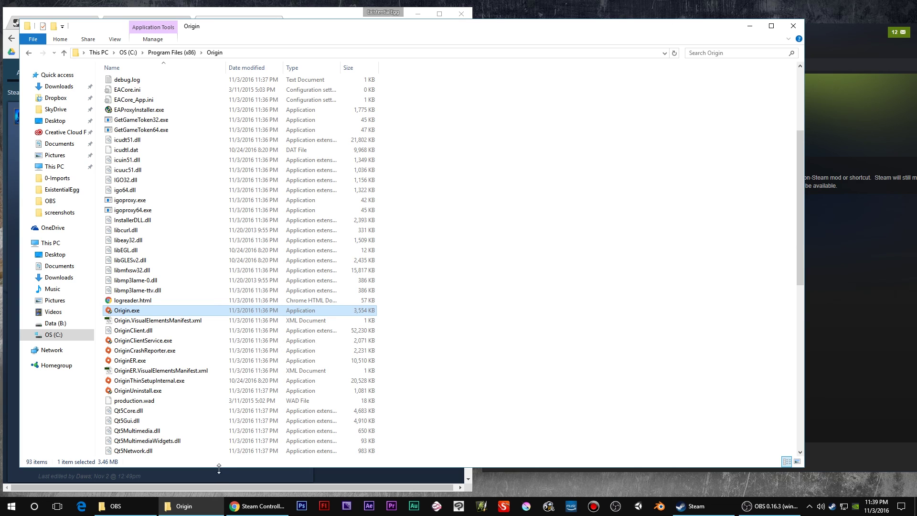
{"action": "key", "text": "Return"}
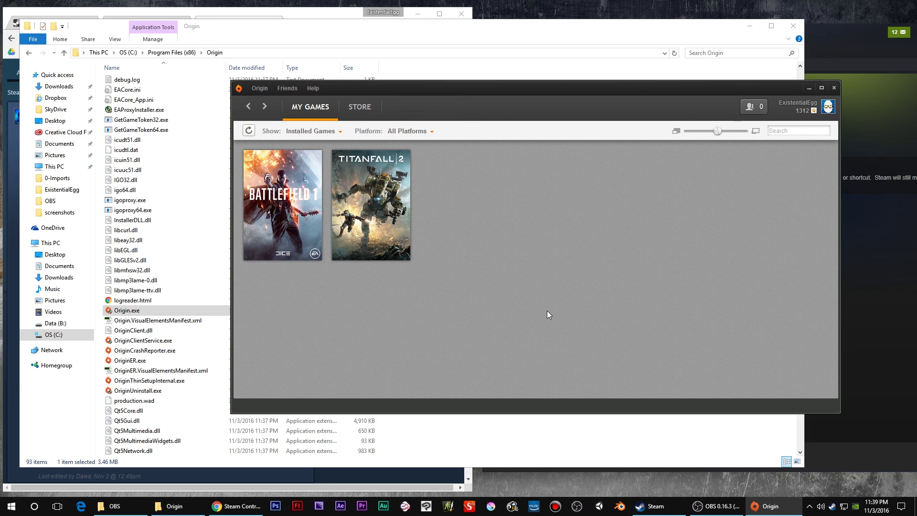
- Wait for Origin to load My Games showing Battlefield 1 and Titanfall 2
{"action": "mouse_move", "coordinate": [372, 237]}
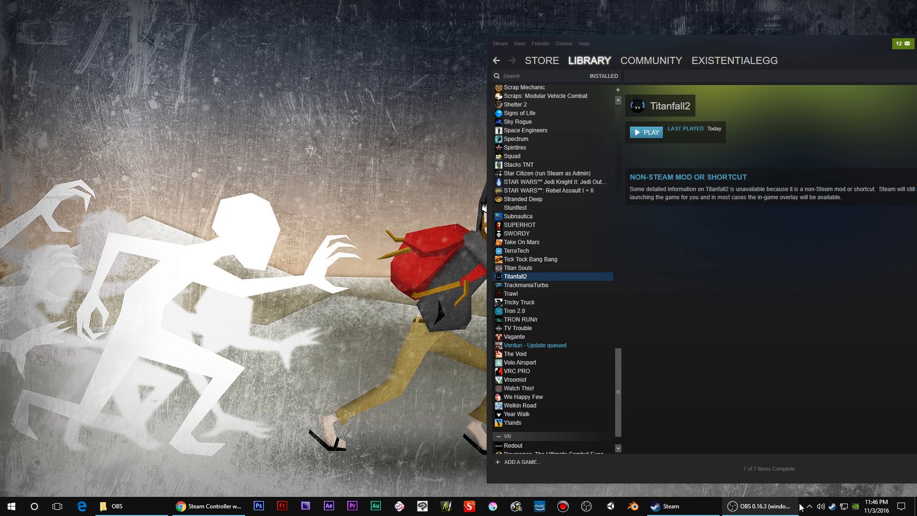
- Check the hidden system tray icons, then return to the Steam library
{"action": "left_click", "coordinate": [813, 513]}
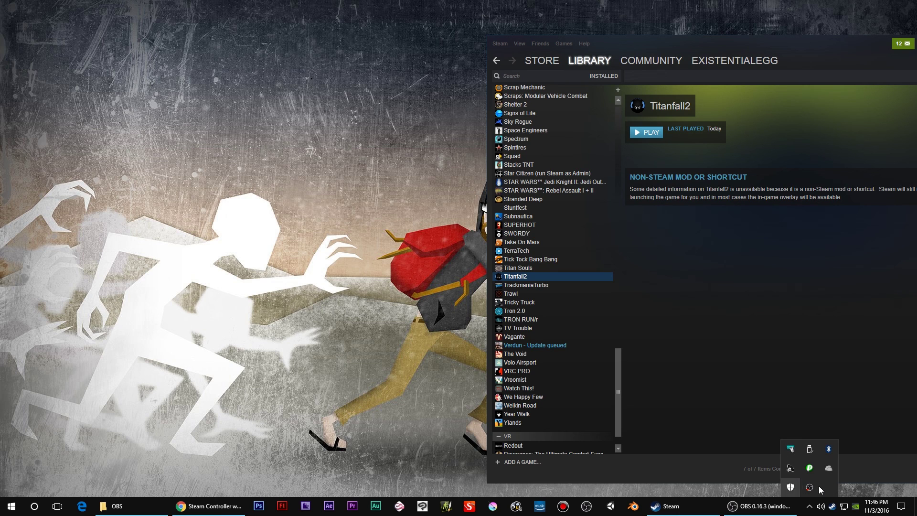
{"action": "left_click", "coordinate": [805, 411]}
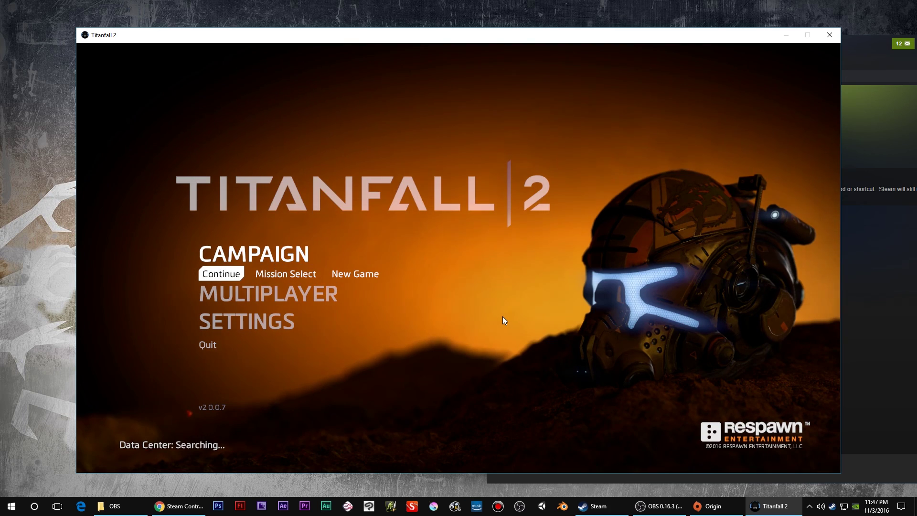
- Press Up on the Titanfall 2 main menu to test controller input
{"action": "key", "text": "Up"}
{"action": "key", "text": "Up"}
{"action": "key", "text": "Up"}
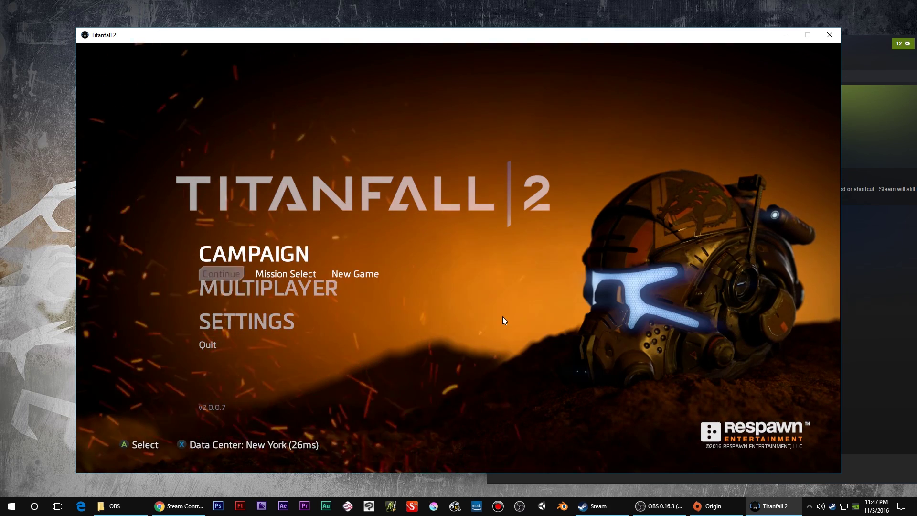